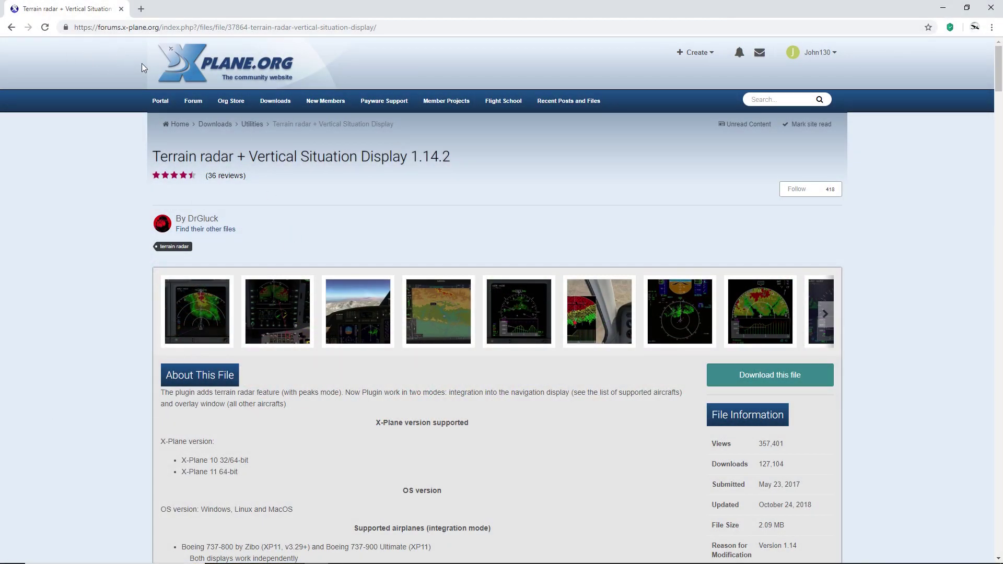
Step: Select the web address of the Terrain radar + Vertical Situation Display 1.14.2 file page
click(137, 27)
right_click(150, 27)
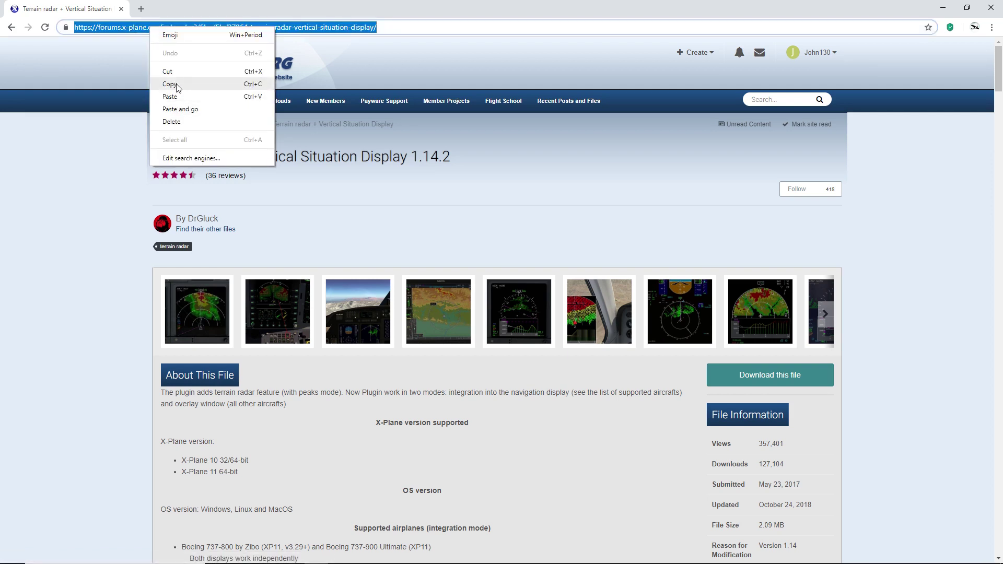
click(172, 83)
click(103, 164)
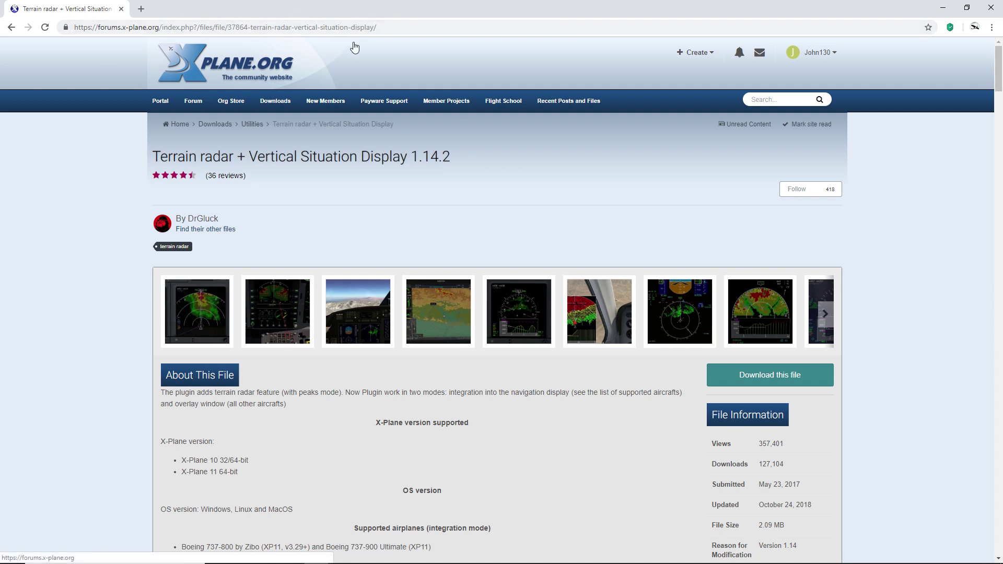
click(278, 312)
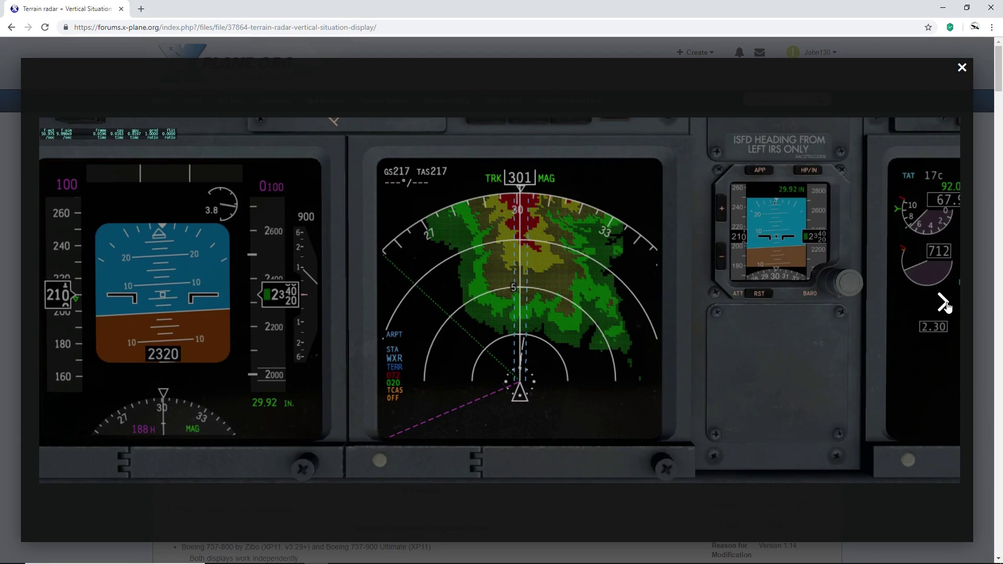
click(946, 305)
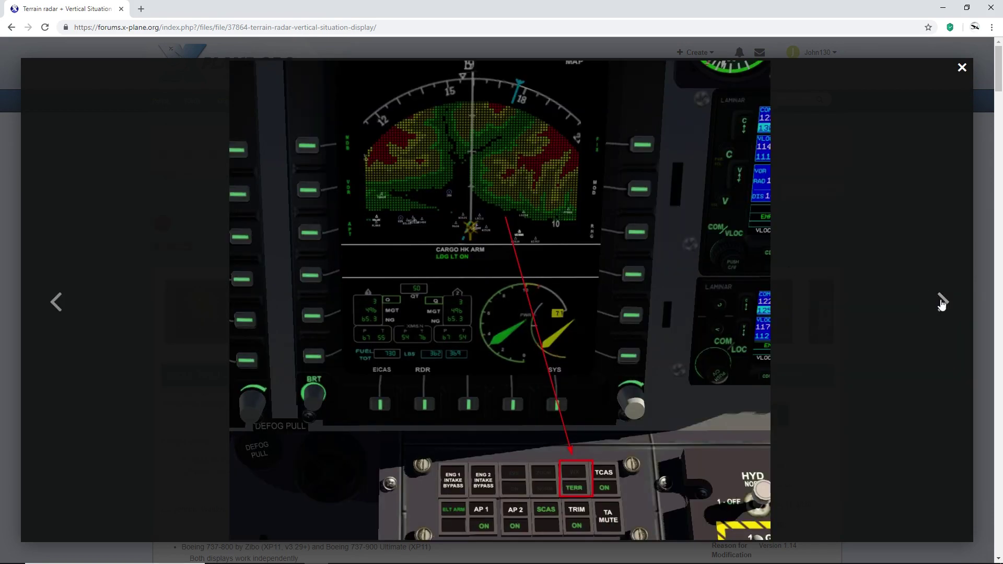
click(943, 305)
click(943, 304)
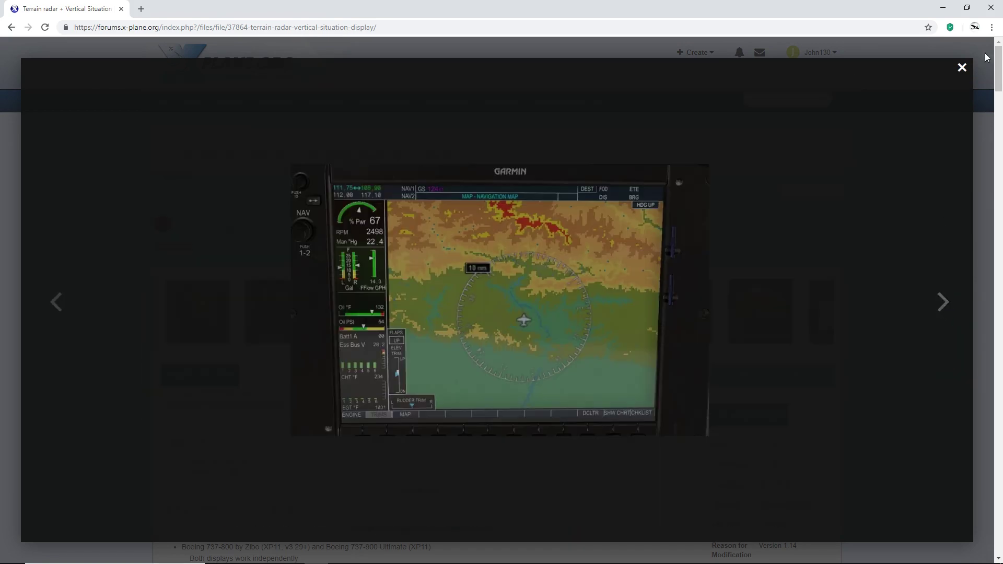
click(962, 68)
scroll(539, 405, down, 2)
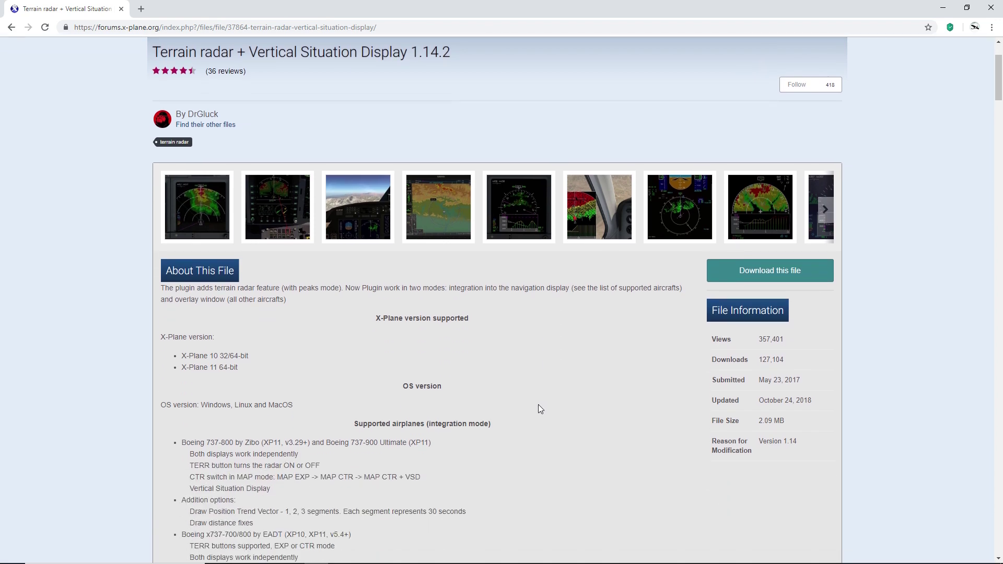
scroll(539, 404, up, 2)
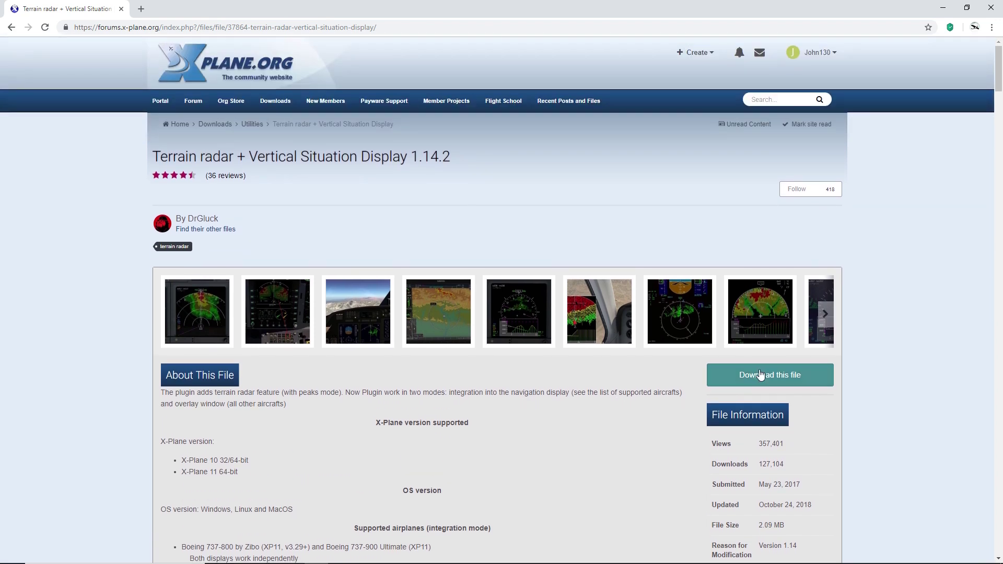
Step: Download TerrainRadar_1_14_2.zip from the file list, then restore the browser from full screen
click(772, 380)
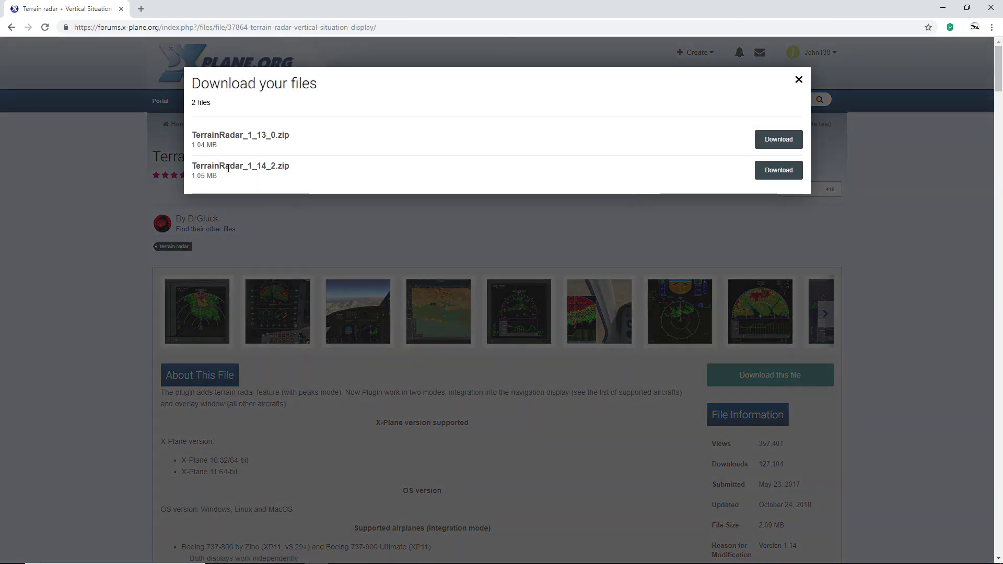
click(779, 170)
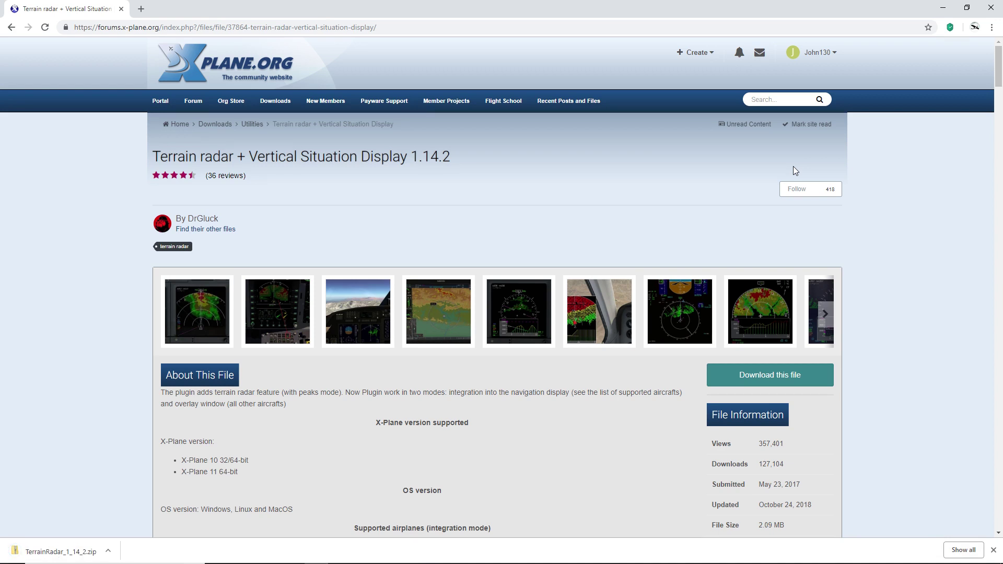
click(747, 371)
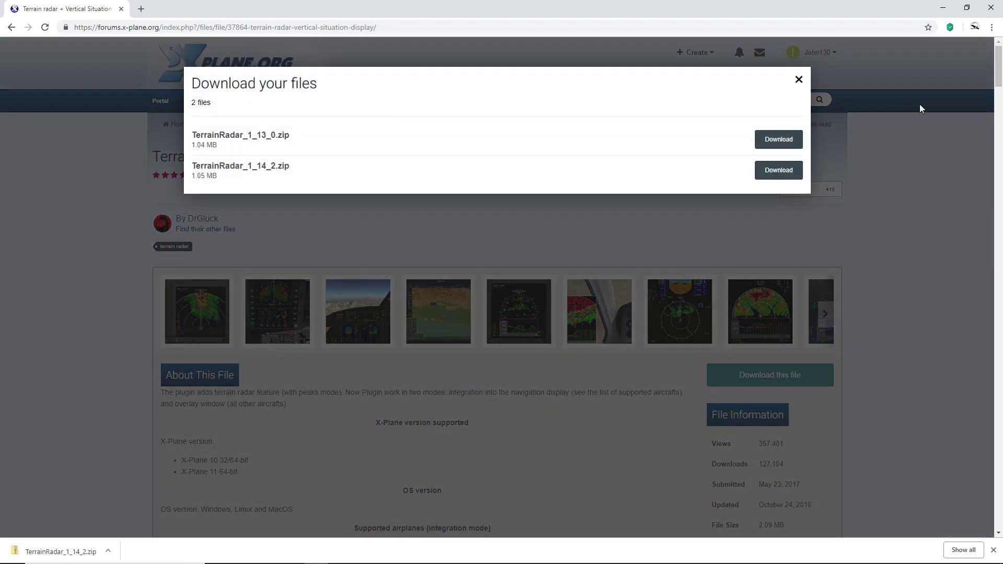
click(799, 79)
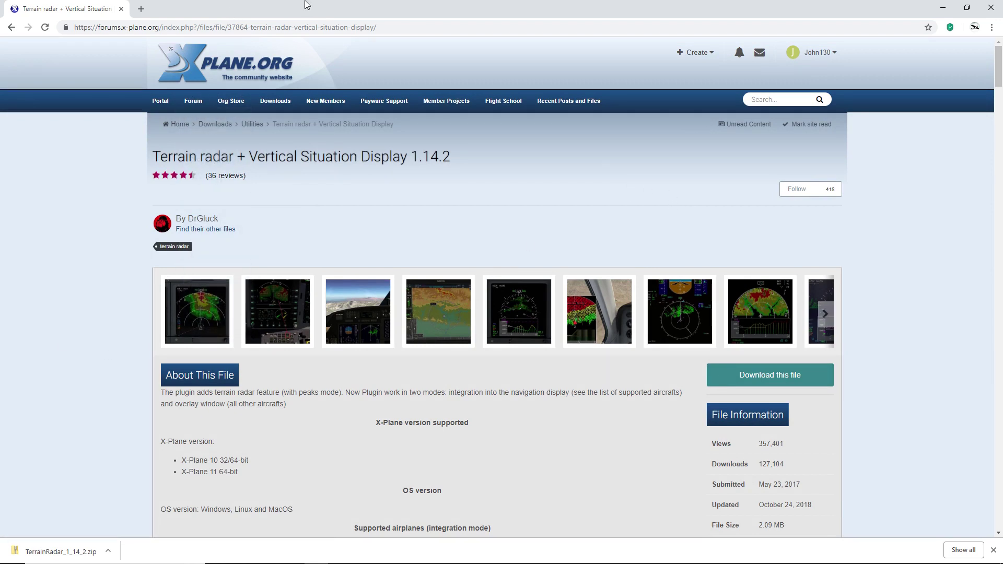
click(967, 7)
Step: Save the downloaded zip to the desktop beside X-Plane 11 and close the browser
drag(327, 4, 745, 4)
drag(680, 6, 794, 31)
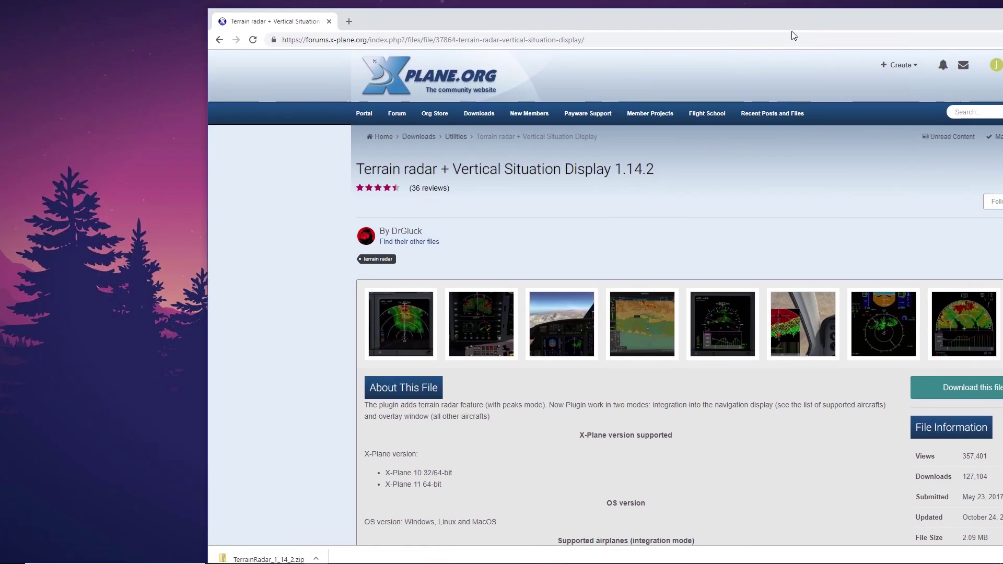
drag(79, 166, 80, 166)
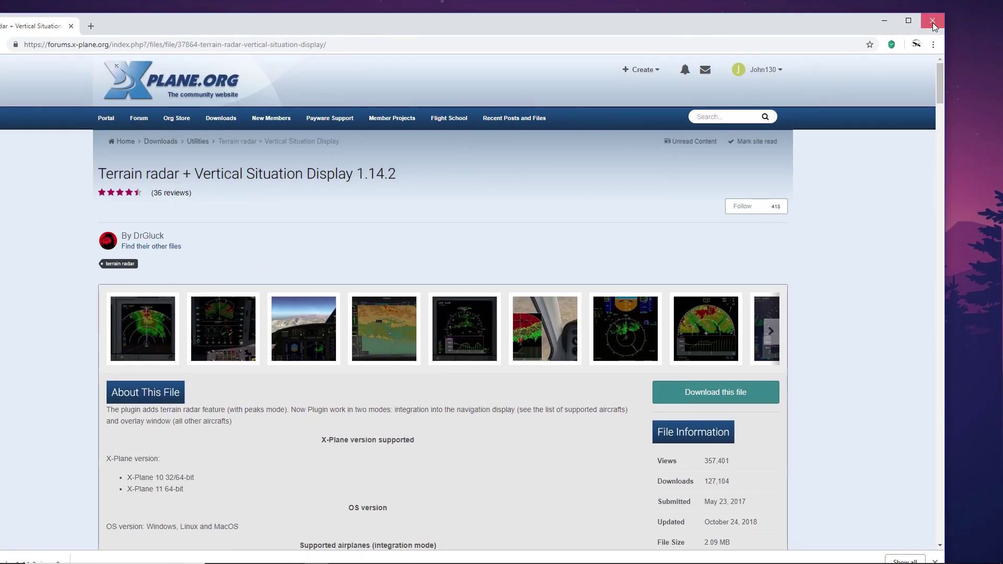
click(933, 21)
drag(99, 119, 45, 49)
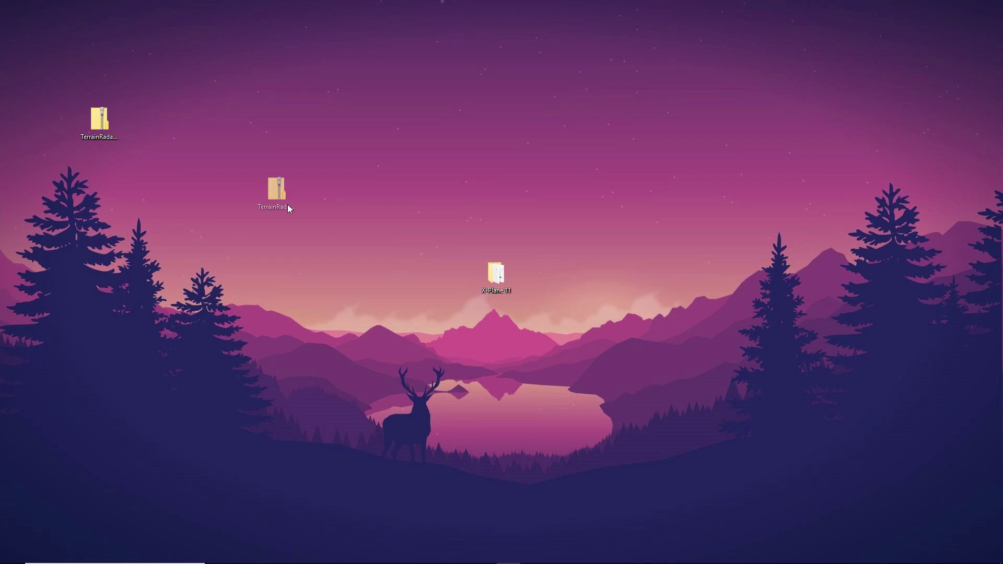
drag(459, 297, 460, 302)
click(469, 318)
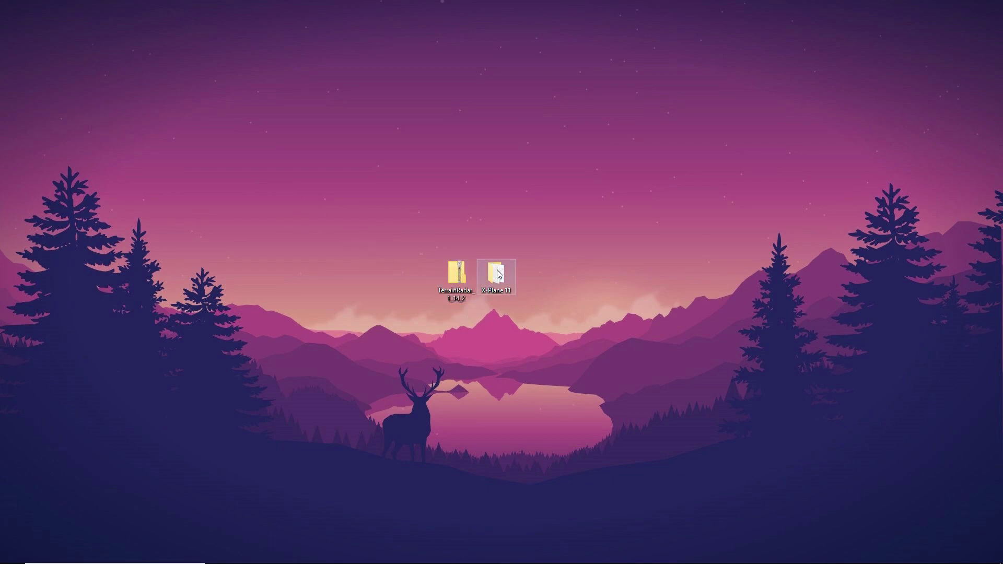
Step: Open TerrainRadar_1_14_2.zip and copy its TerrainRadar folder out to the desktop
double_click(463, 291)
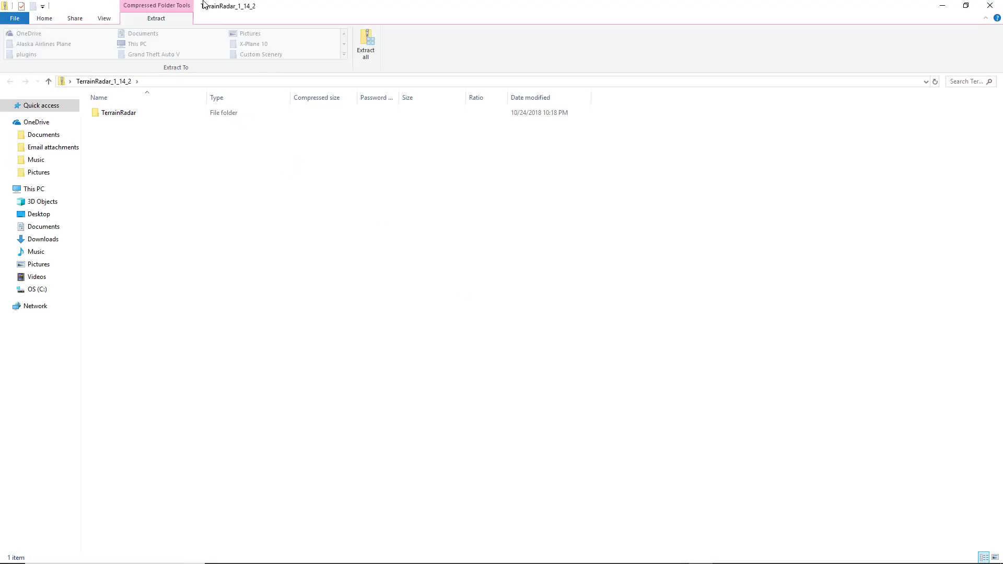
drag(206, 5, 550, 35)
double_click(458, 152)
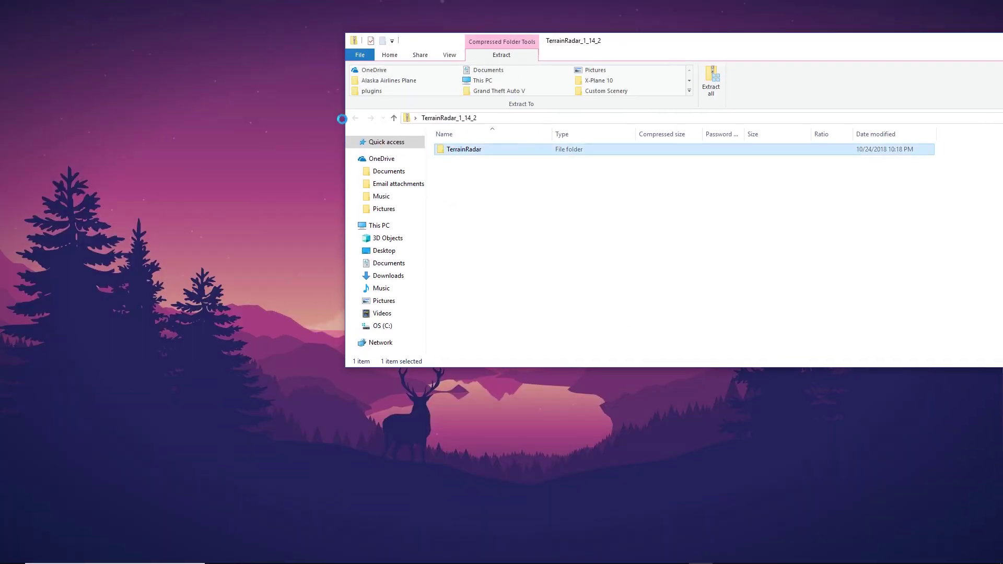
key(alt+Left)
drag(457, 150, 206, 161)
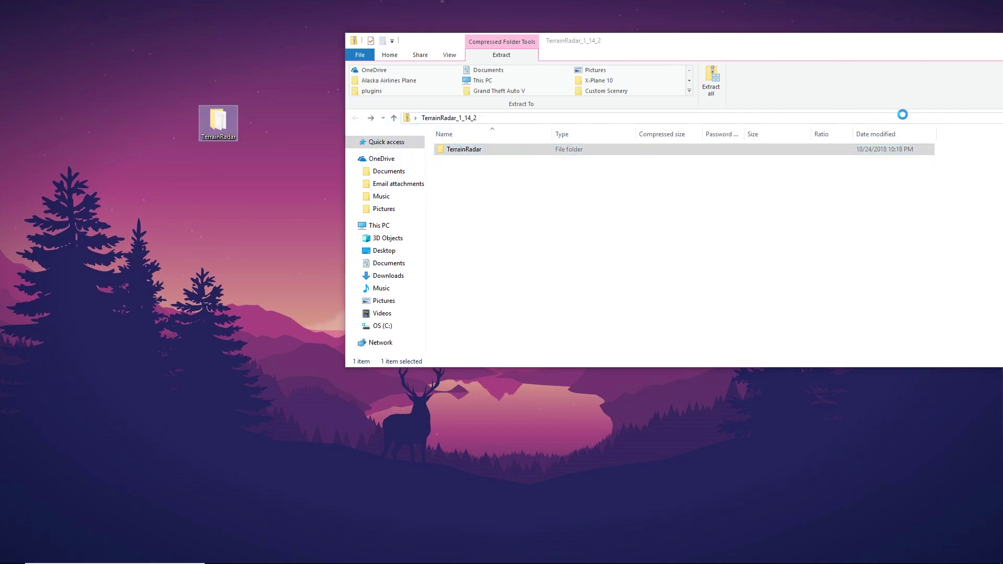
drag(934, 41, 712, 61)
key(alt+F4)
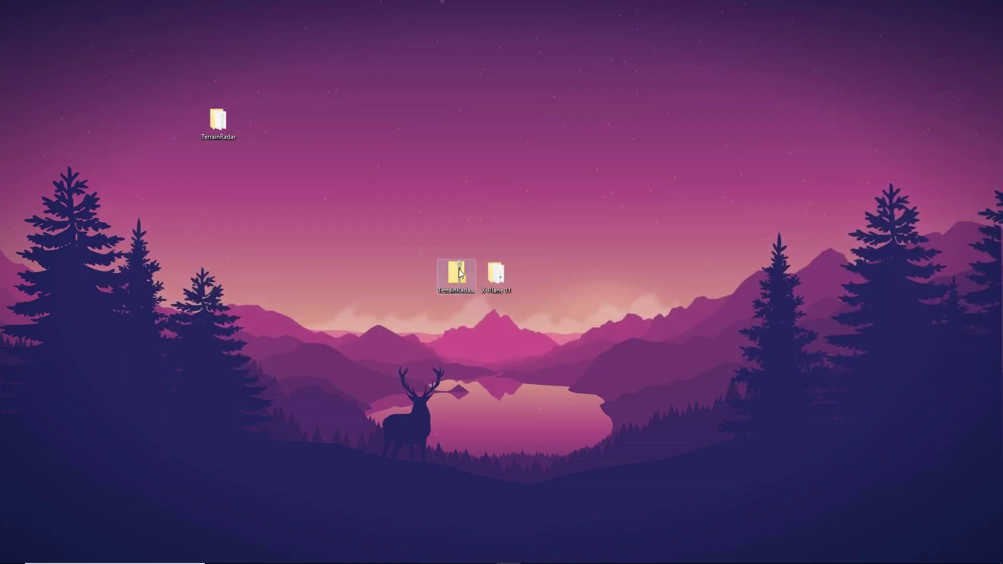
Step: Delete the TerrainRadar zip and move the extracted TerrainRadar folder into its spot
right_click(459, 273)
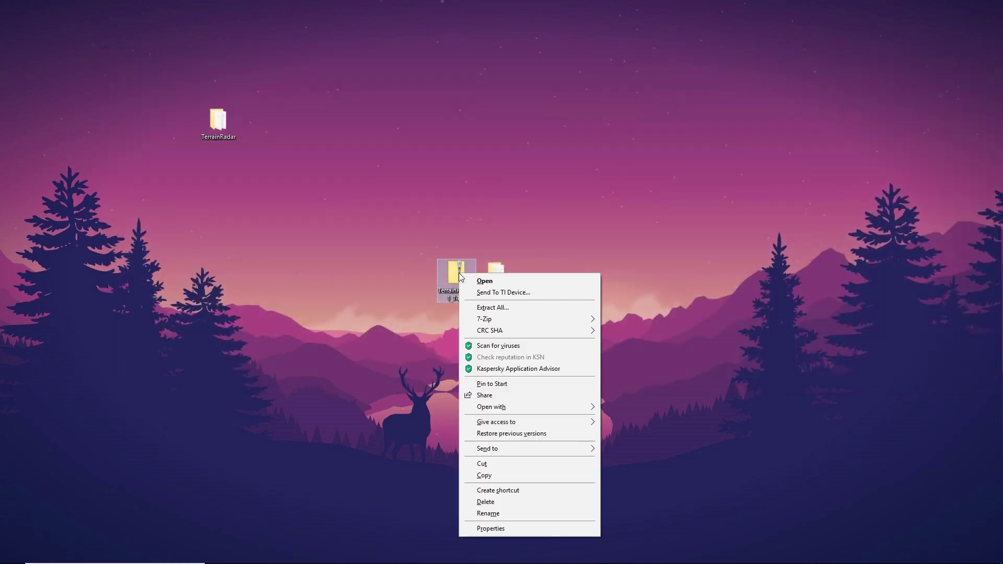
click(481, 503)
drag(218, 122, 460, 283)
click(470, 343)
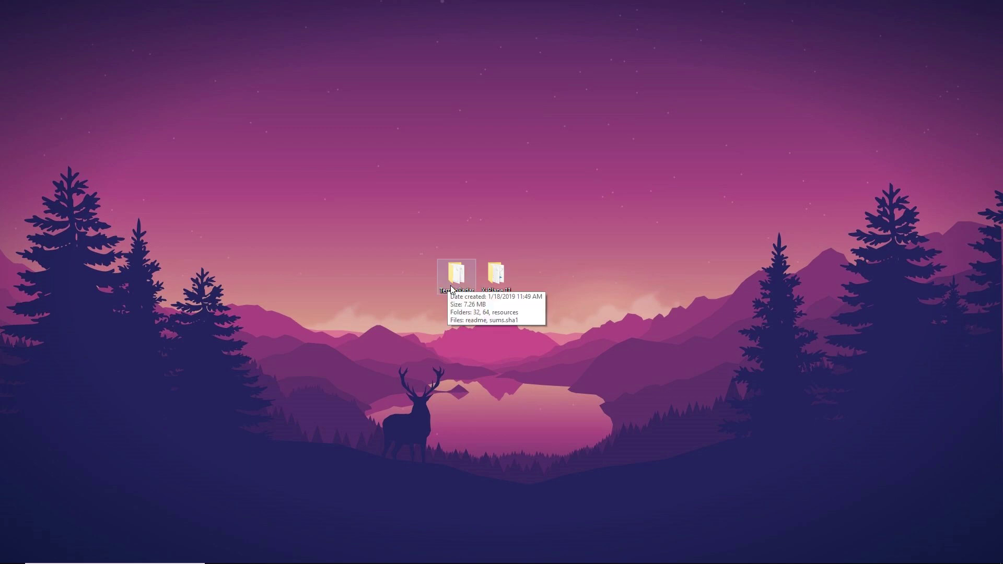
Step: Open the X-Plane 11 folder and arrange its window and the desktop icons
click(504, 278)
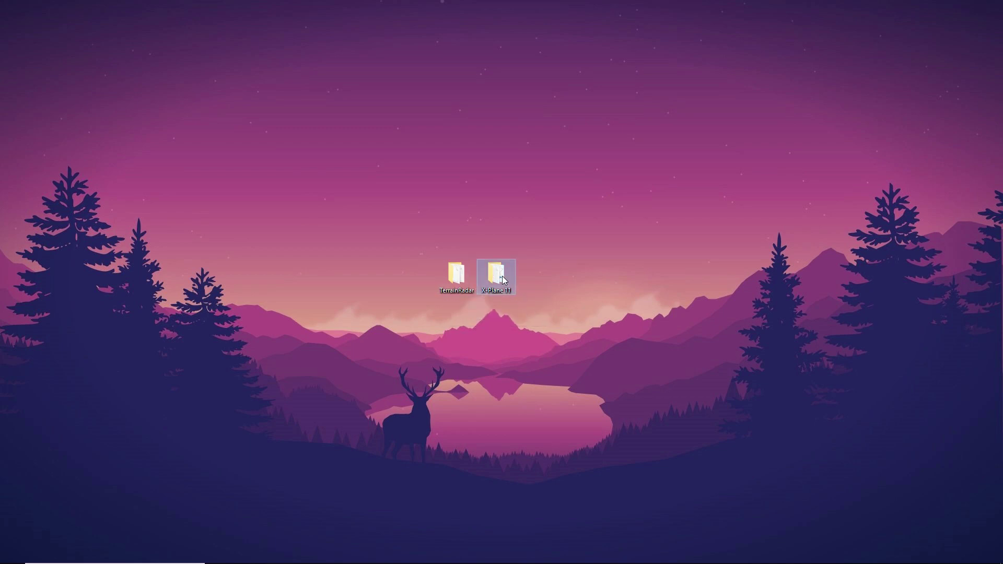
double_click(503, 280)
drag(674, 67, 964, 116)
drag(654, 116, 777, 148)
drag(456, 272, 38, 42)
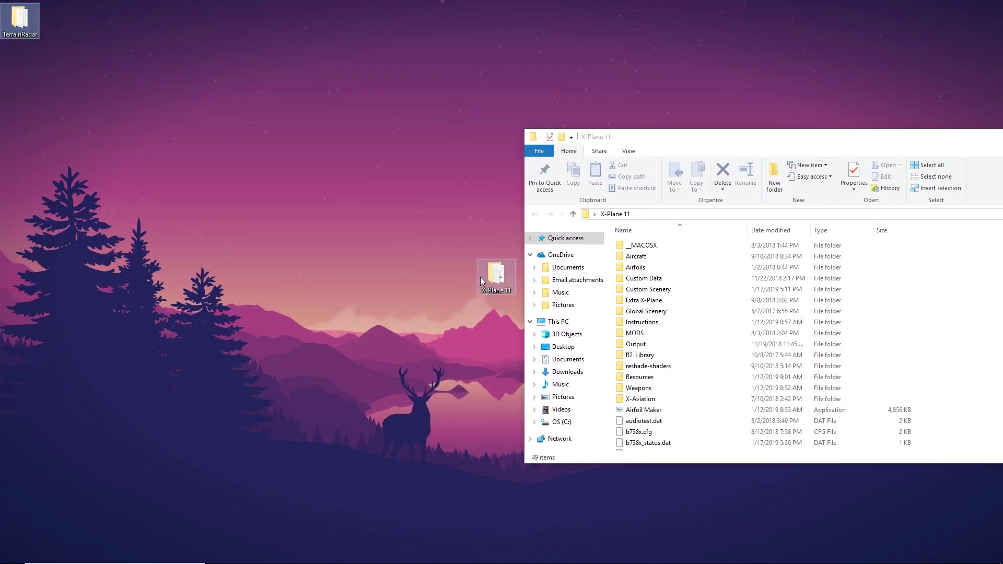
drag(512, 266, 876, 115)
Step: Stretch the X-Plane 11 window to the full screen height and right edge
drag(961, 20, 961, 19)
drag(869, 131, 408, 105)
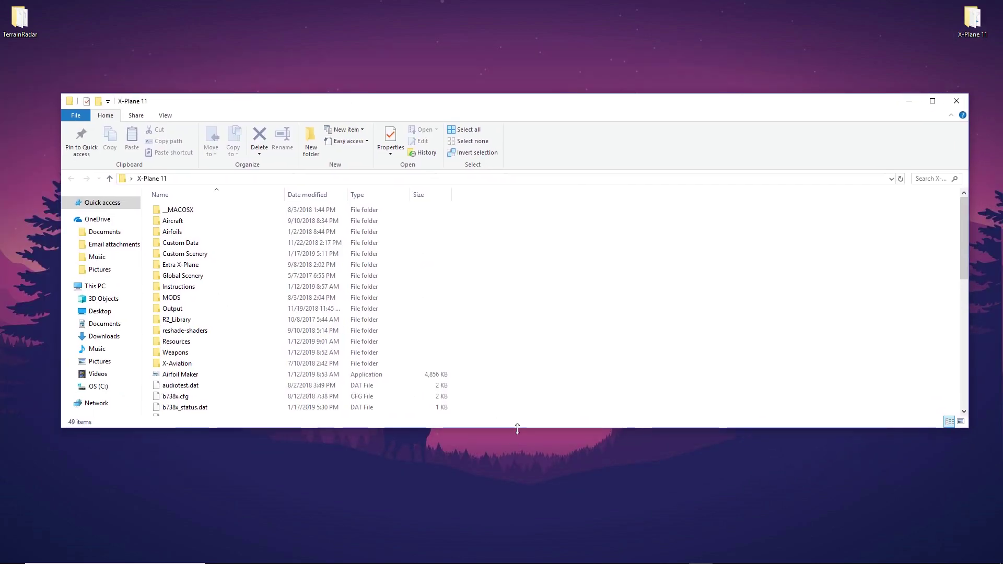
drag(507, 426, 506, 562)
drag(422, 94, 423, 2)
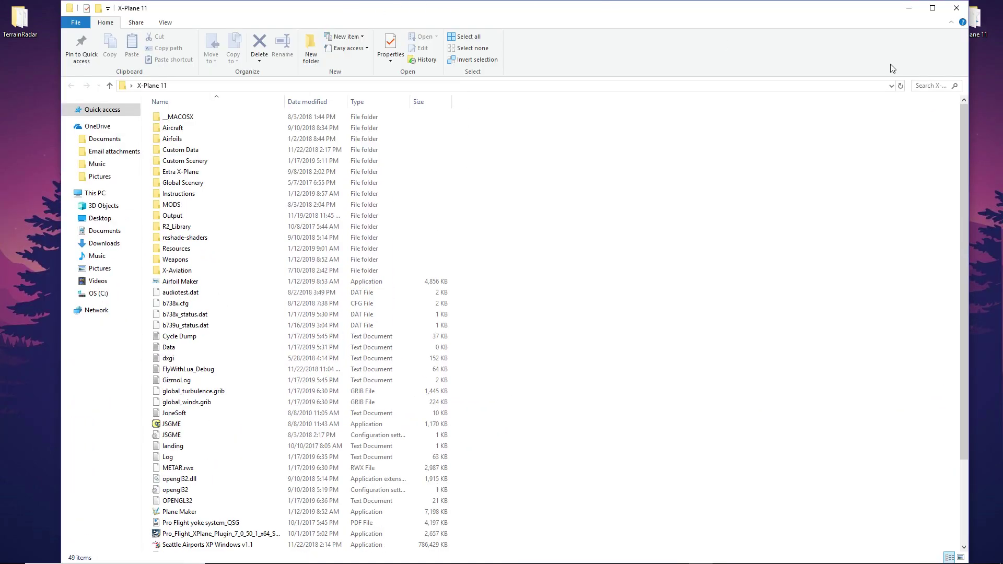
drag(972, 58, 996, 58)
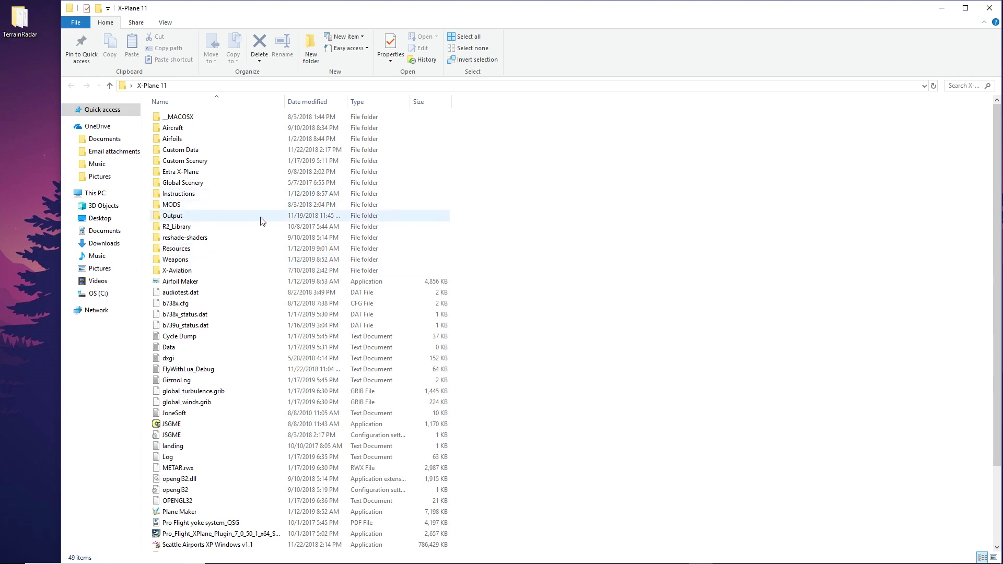
Step: Browse into X-Plane 11's Resources > plugins folder
double_click(173, 250)
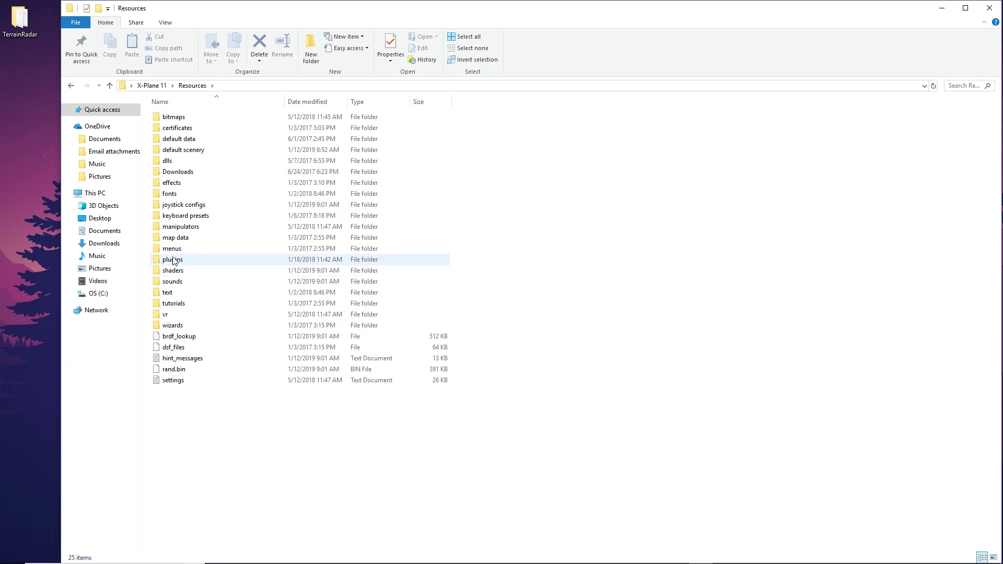
double_click(173, 260)
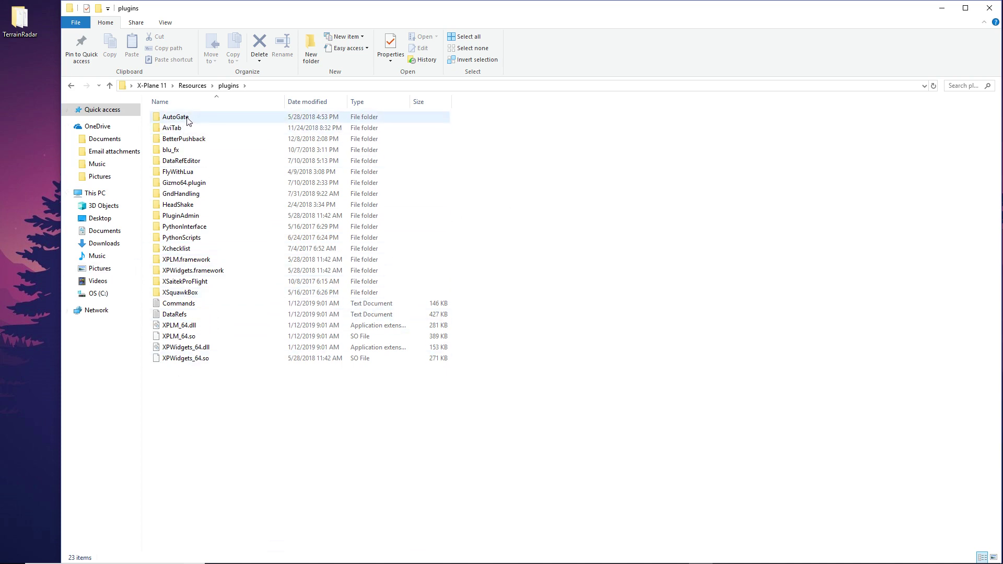
mouse_move(189, 122)
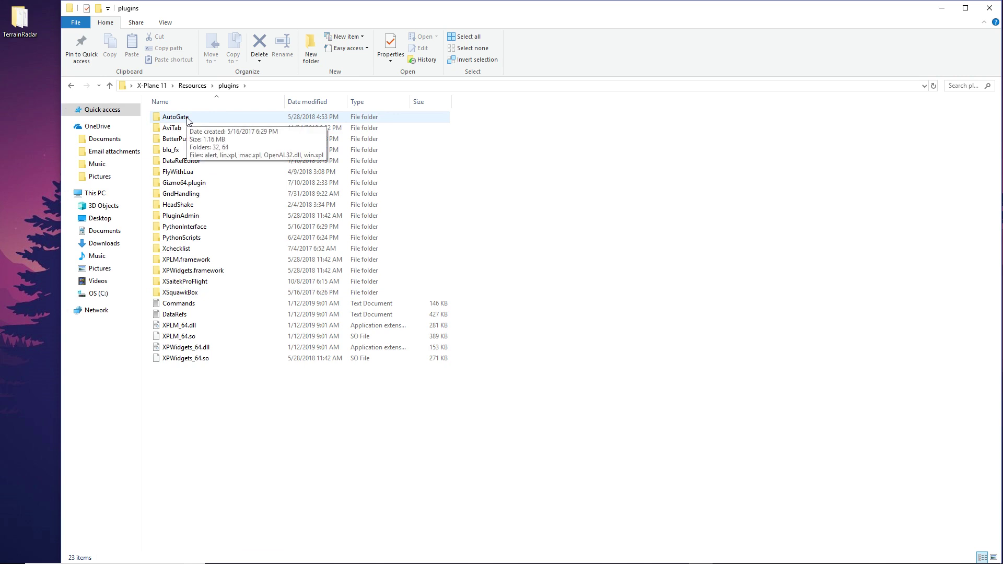
mouse_move(268, 144)
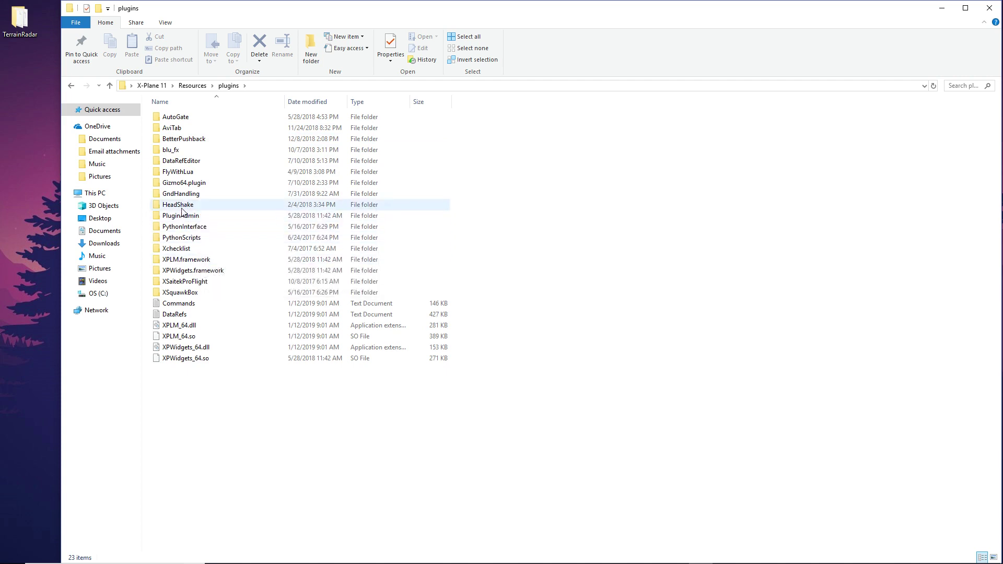
mouse_move(178, 153)
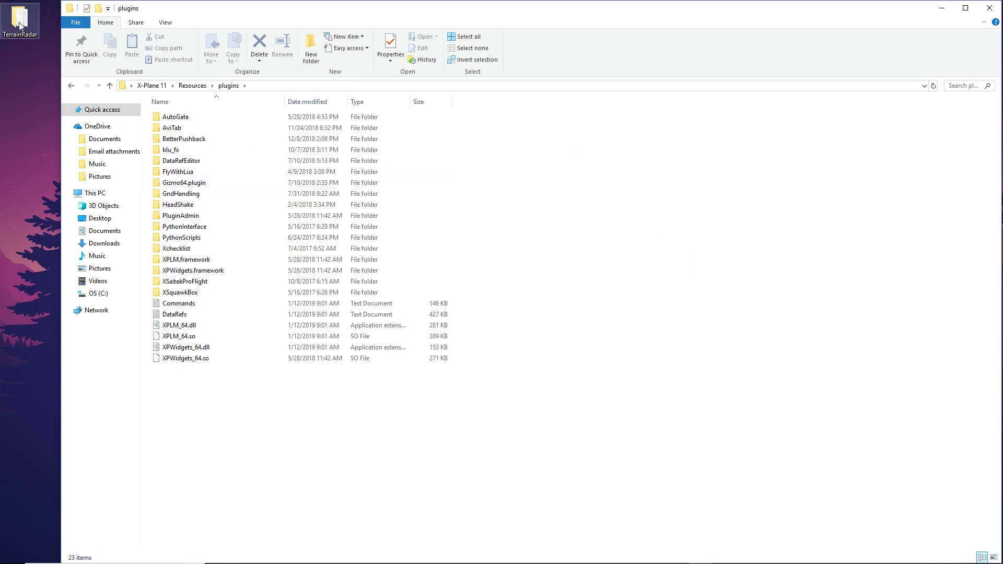
click(21, 84)
Step: Drag the desktop TerrainRadar folder into plugins and close the window
click(28, 36)
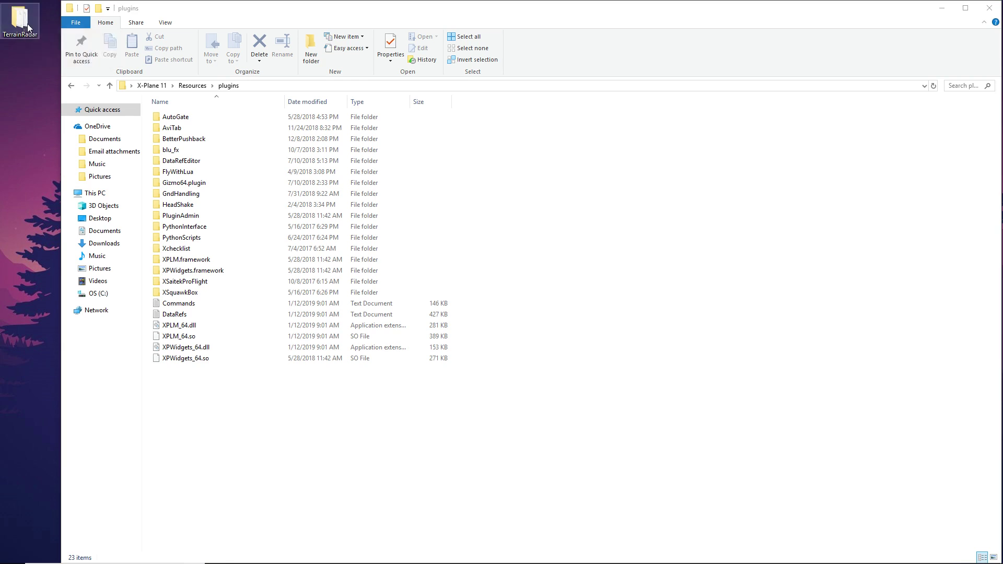
drag(17, 22, 603, 214)
click(653, 261)
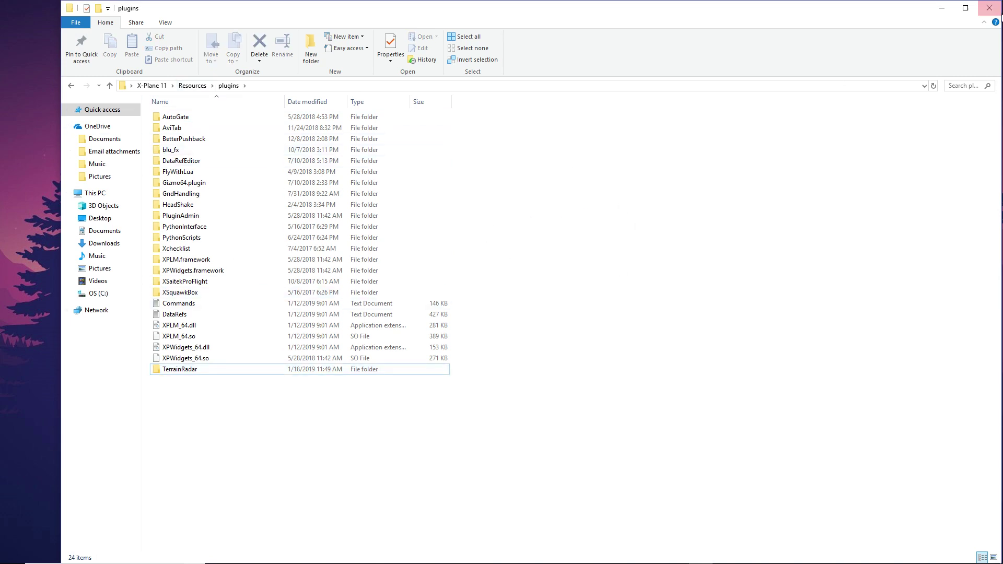
click(990, 7)
Step: Reopen X-Plane 11 > Resources > plugins to confirm TerrainRadar, then return to X-Plane 11
double_click(985, 17)
click(957, 103)
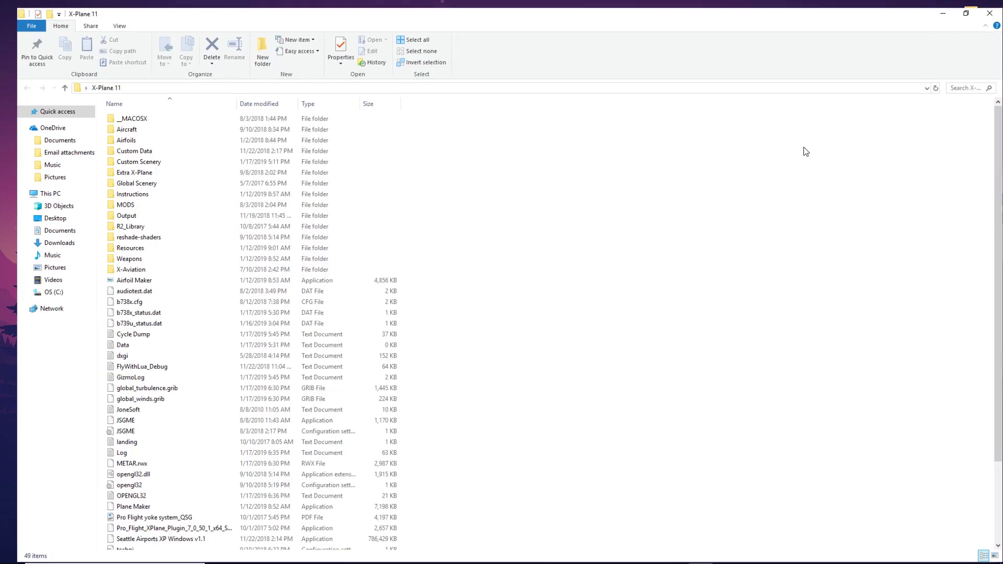
double_click(143, 246)
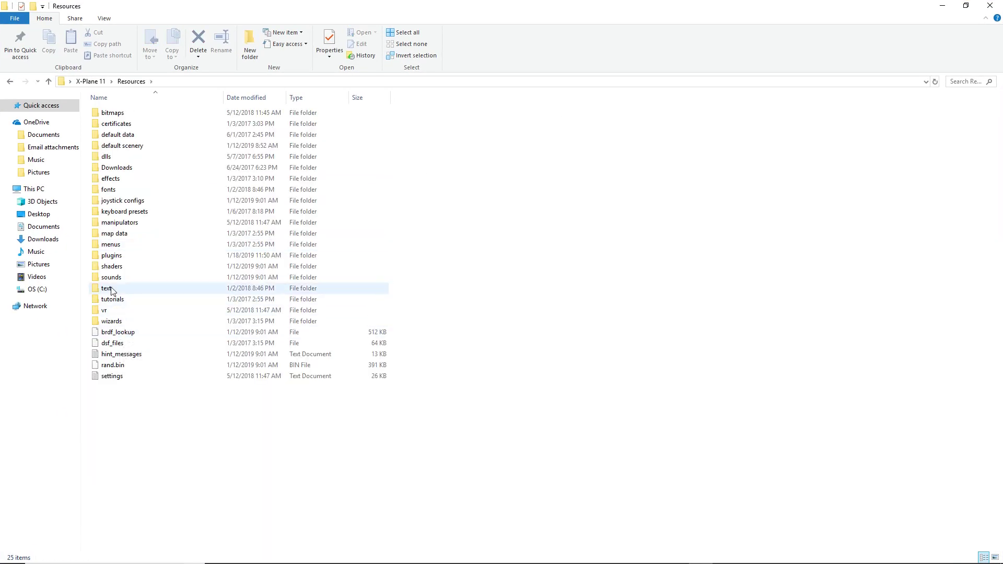
double_click(117, 257)
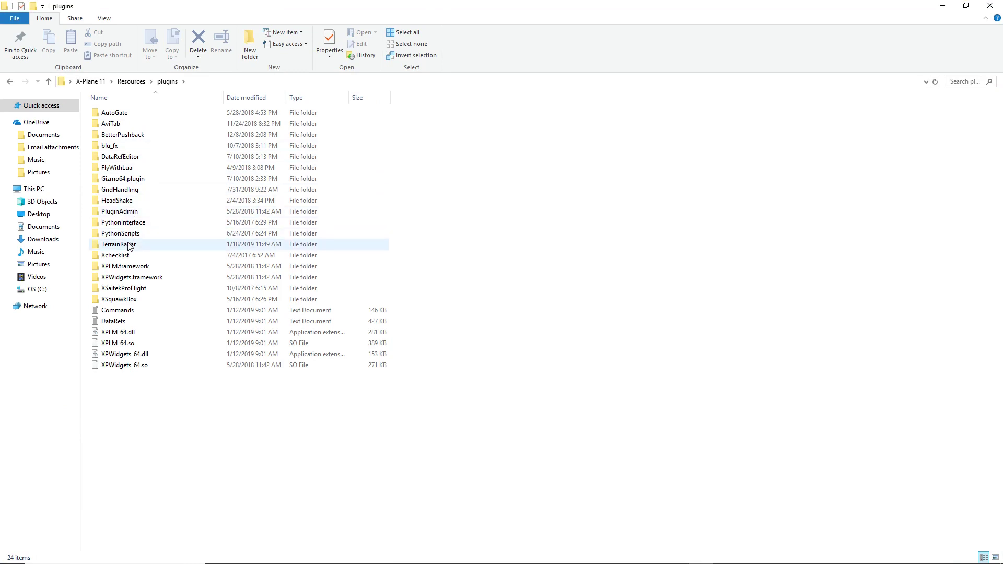
mouse_move(128, 248)
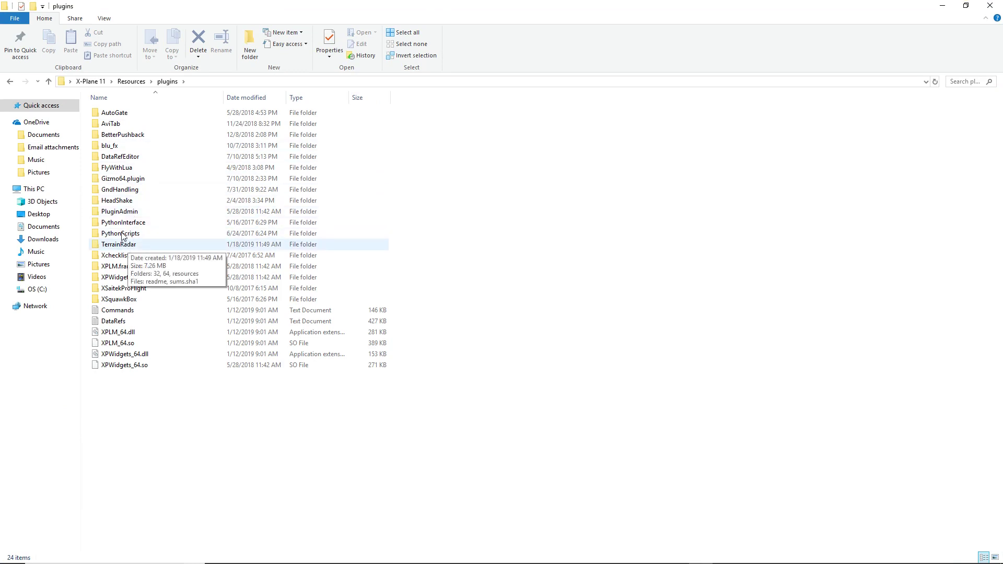
click(10, 81)
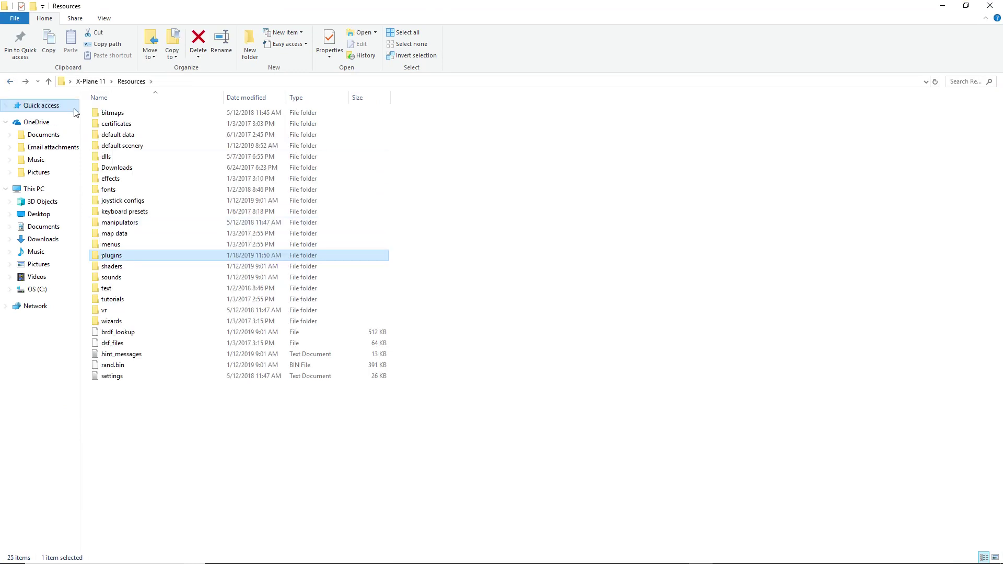
click(4, 88)
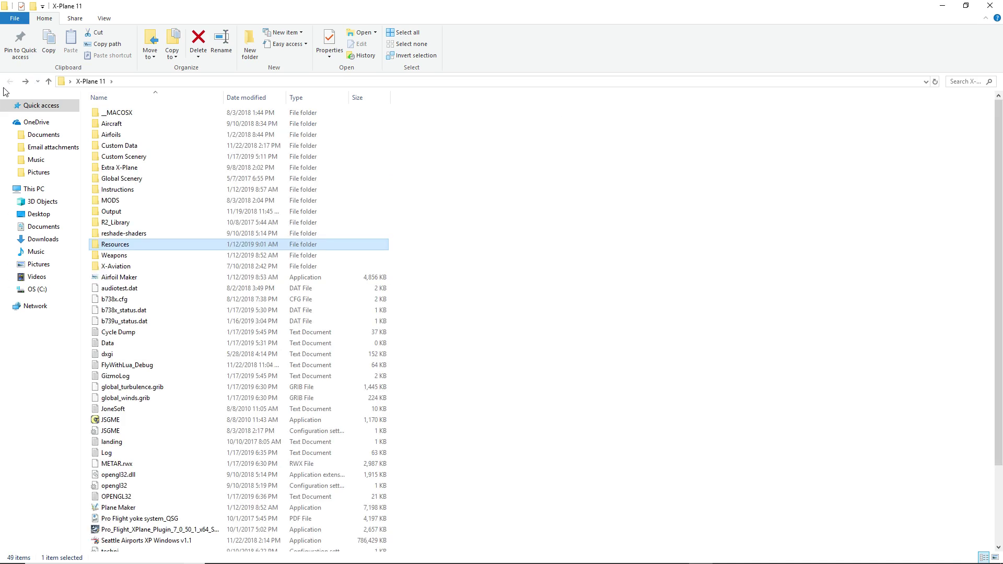
Step: Browse Aircraft > Laminar Research > B737-800X > plugins, then back to X-Plane 11
double_click(109, 125)
click(134, 129)
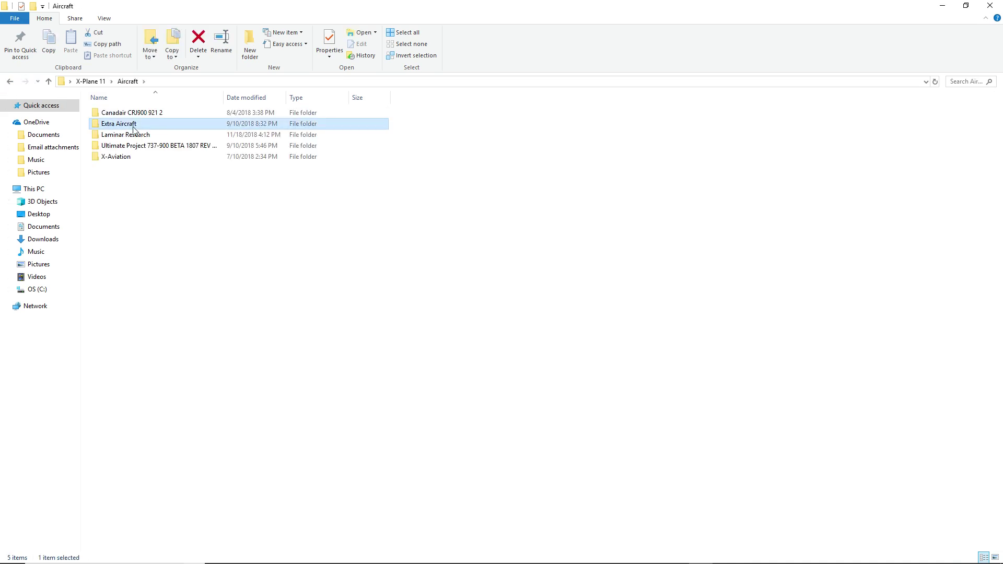
double_click(134, 136)
click(134, 137)
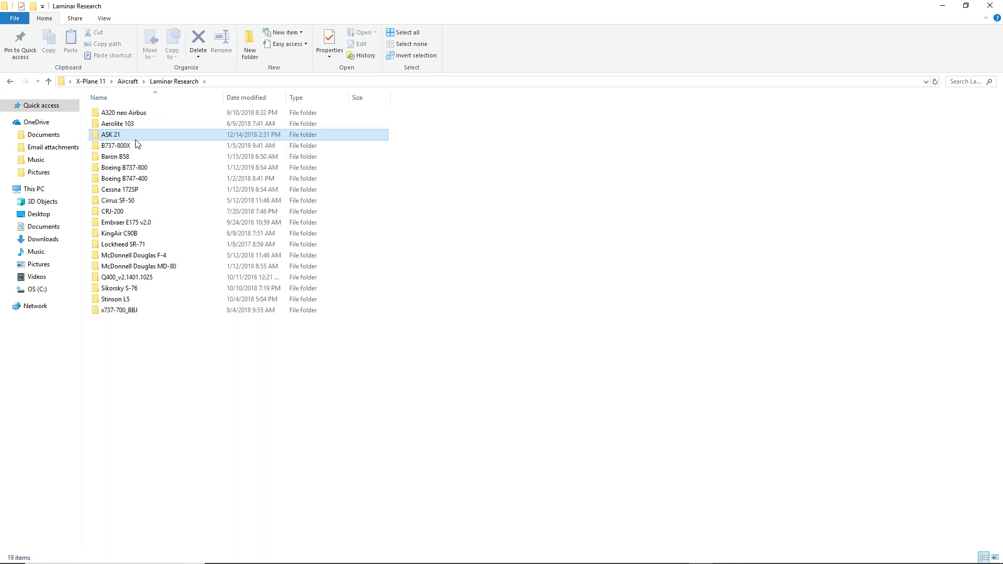
double_click(168, 146)
double_click(143, 189)
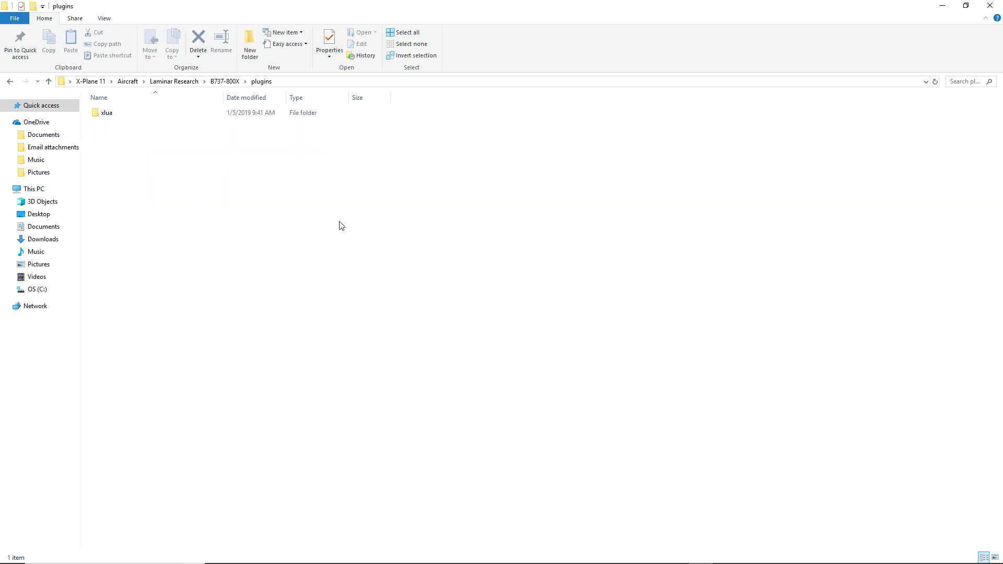
click(14, 84)
click(15, 84)
click(15, 84)
click(15, 85)
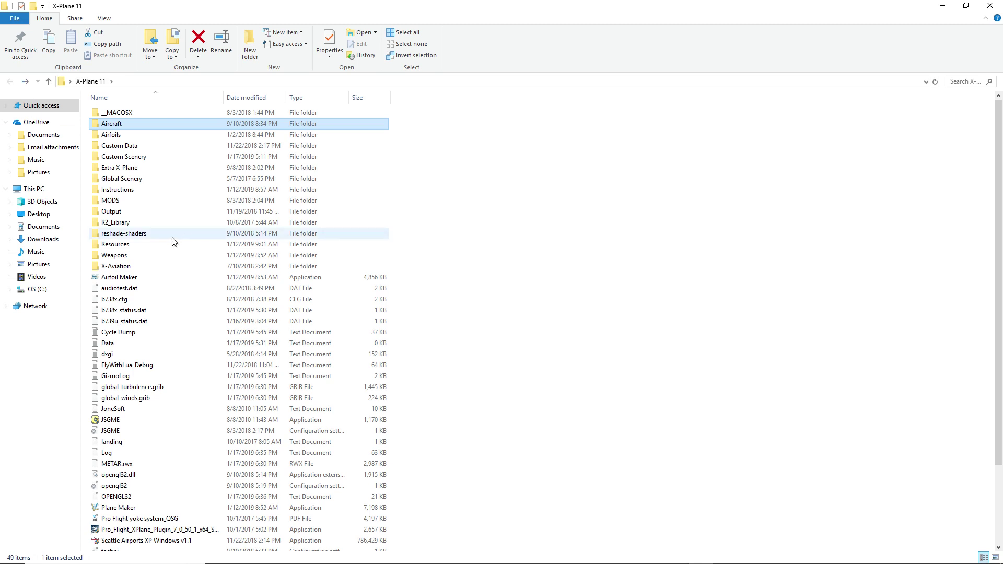
click(151, 255)
Step: Return to Resources > plugins and close File Explorer
double_click(150, 245)
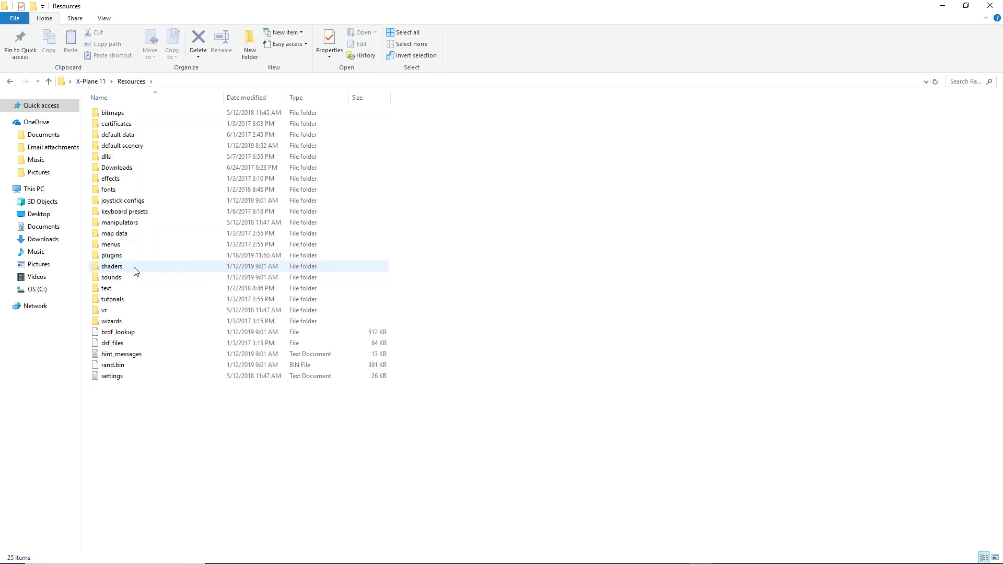
double_click(138, 257)
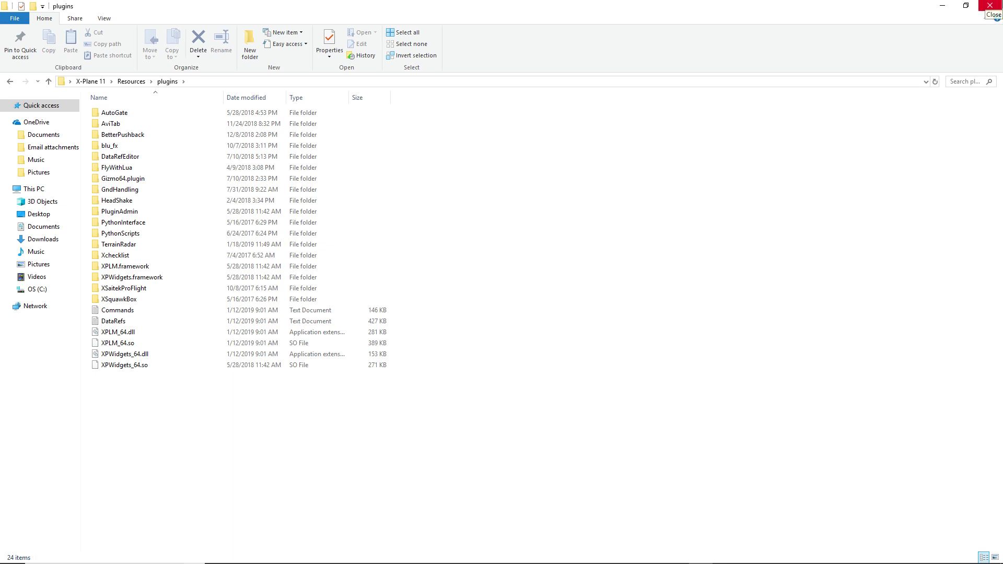
click(990, 6)
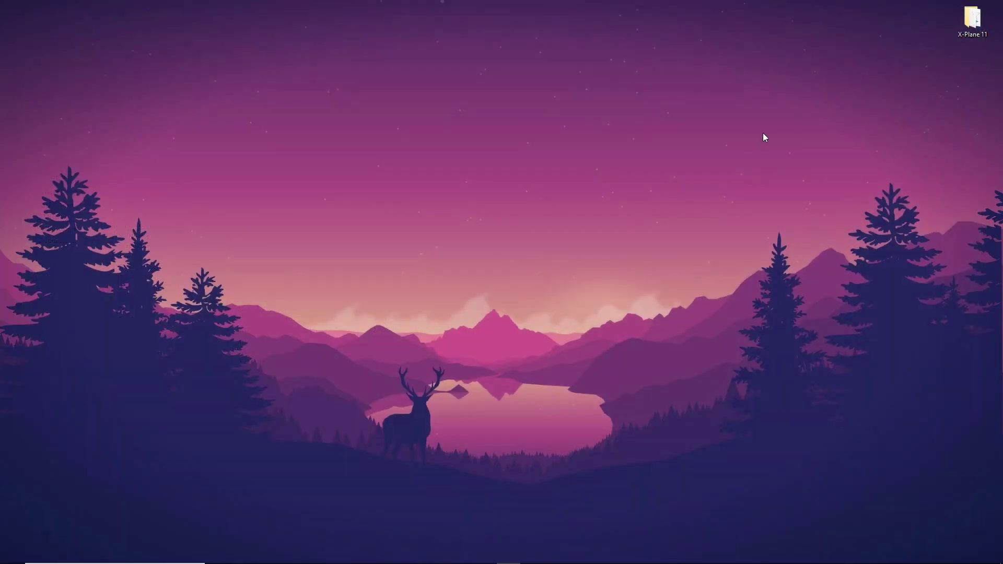